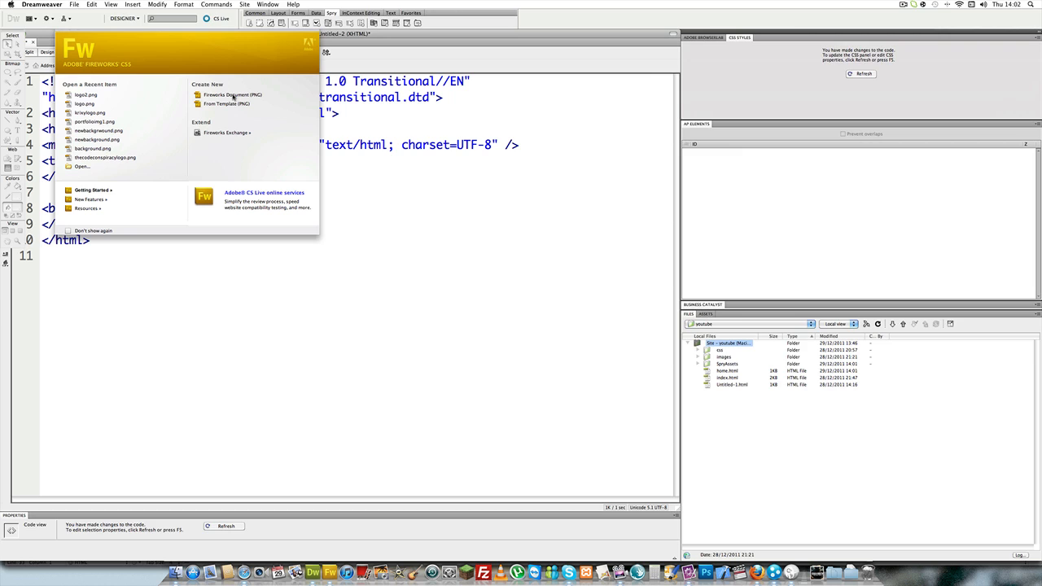
- Create a new Fireworks document 20 pixels wide and 100 pixels high with a white canvas
click(233, 97)
click(233, 96)
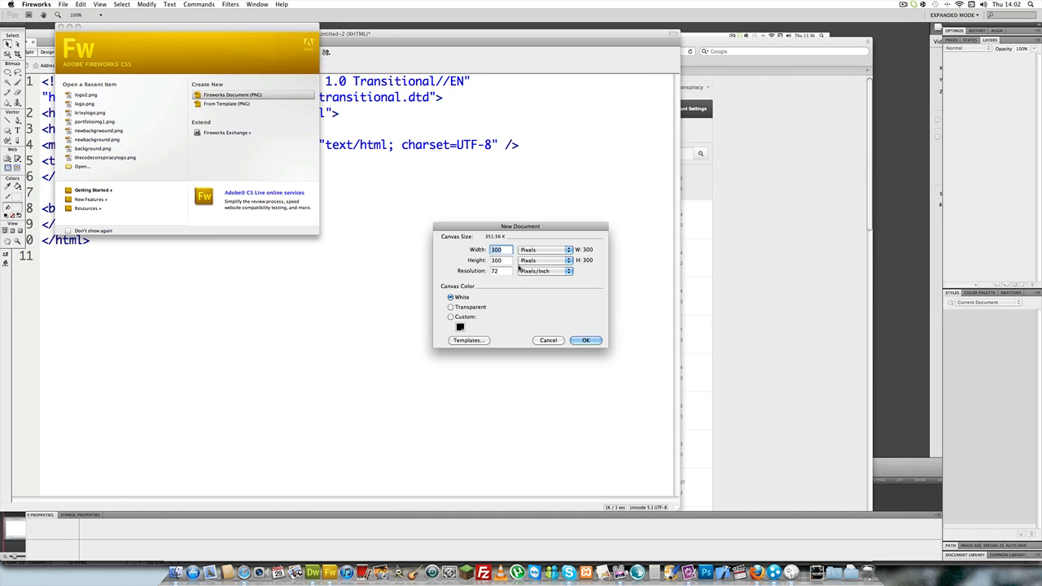
text(20)
key(Tab)
text(100)
key(Return)
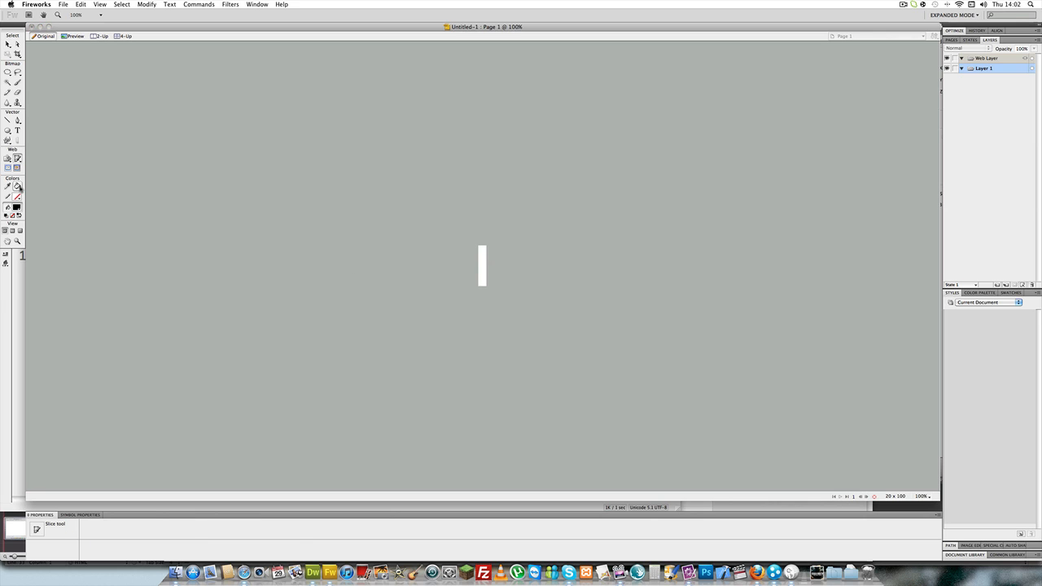
- Add an empty bitmap to Layer 1 and fill it with a linear black-to-white gradient running from top to bottom
click(17, 186)
click(44, 205)
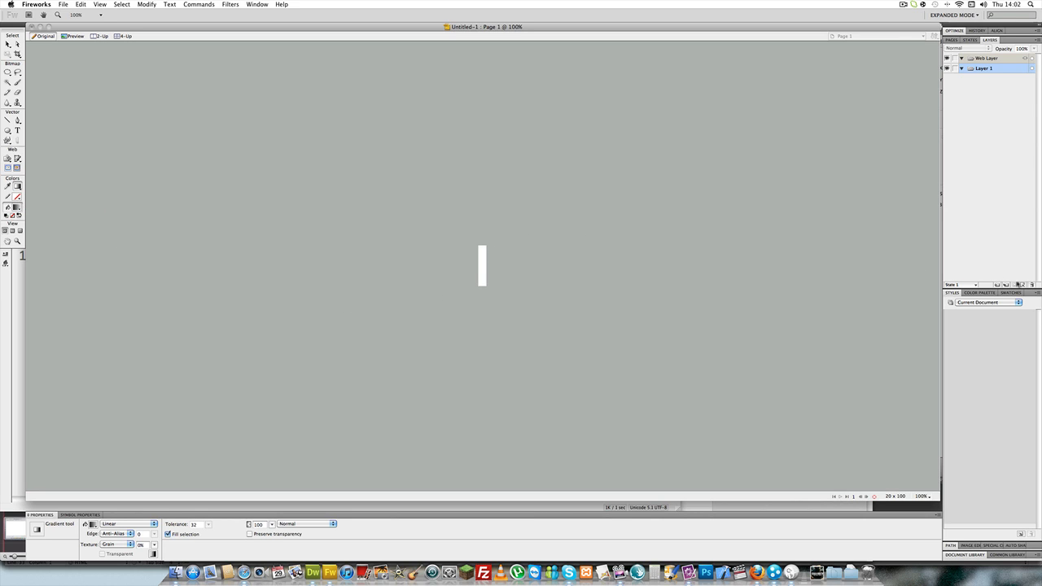
click(1022, 285)
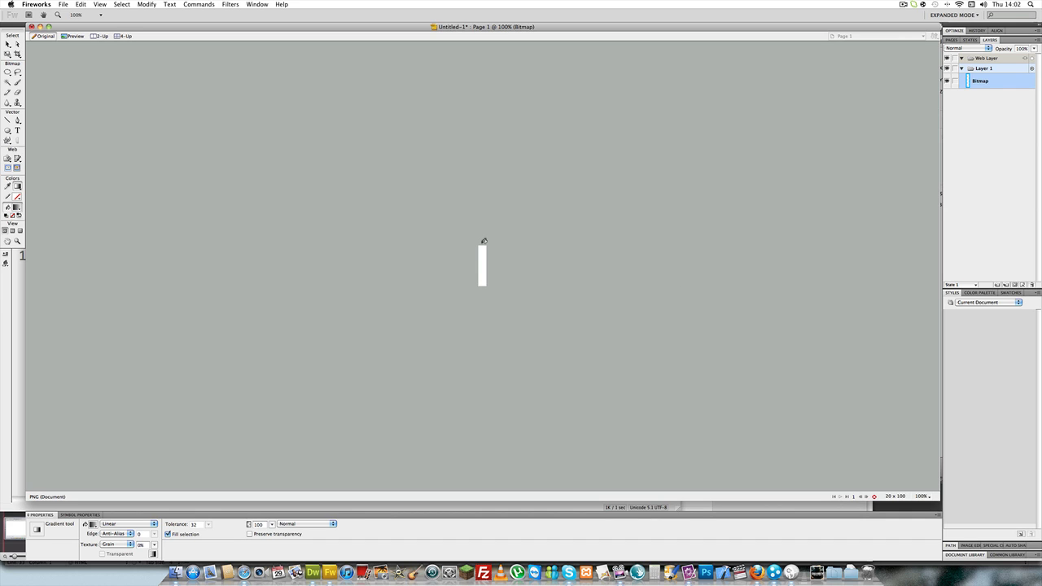
drag(484, 241, 484, 292)
- Move the gradient's white colour stop inward and refill the bitmap with the adjusted black-to-white gradient
click(93, 525)
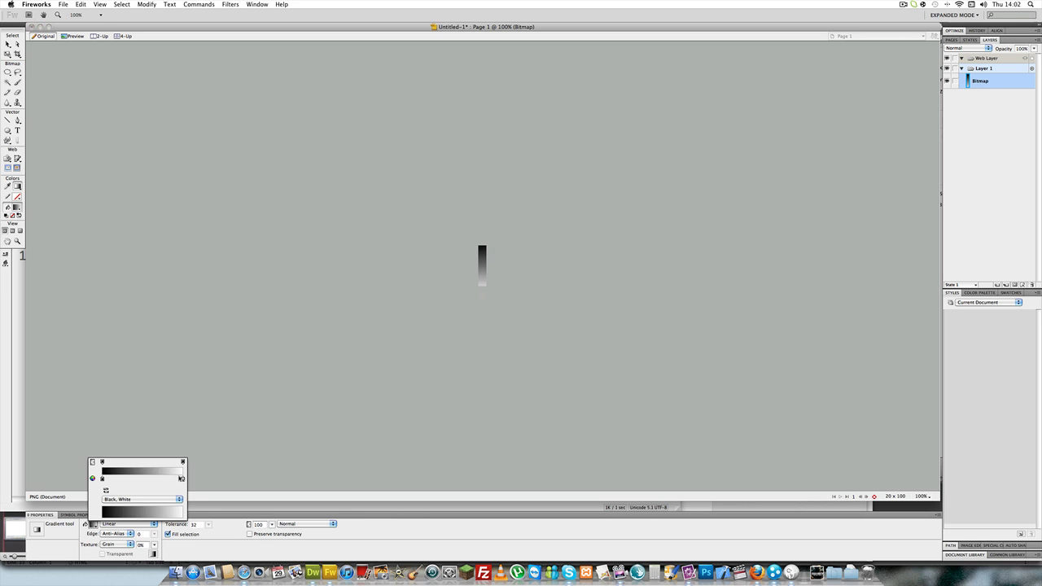
drag(181, 478, 158, 478)
click(173, 480)
click(377, 371)
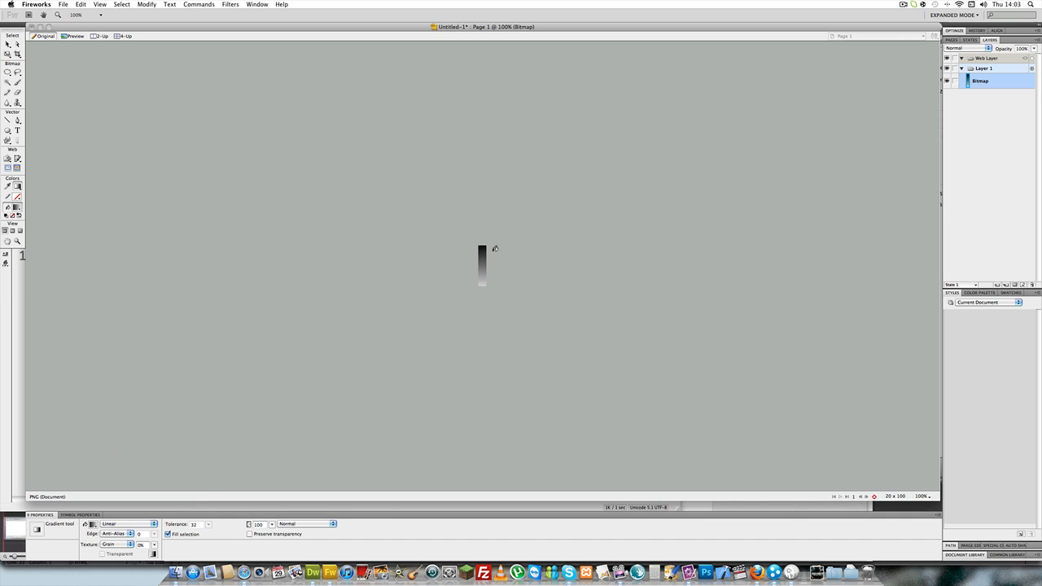
click(484, 243)
- Save the gradient as Untitled-1.png in the images folder of the youtube site, inside Websites on the Desktop
click(61, 4)
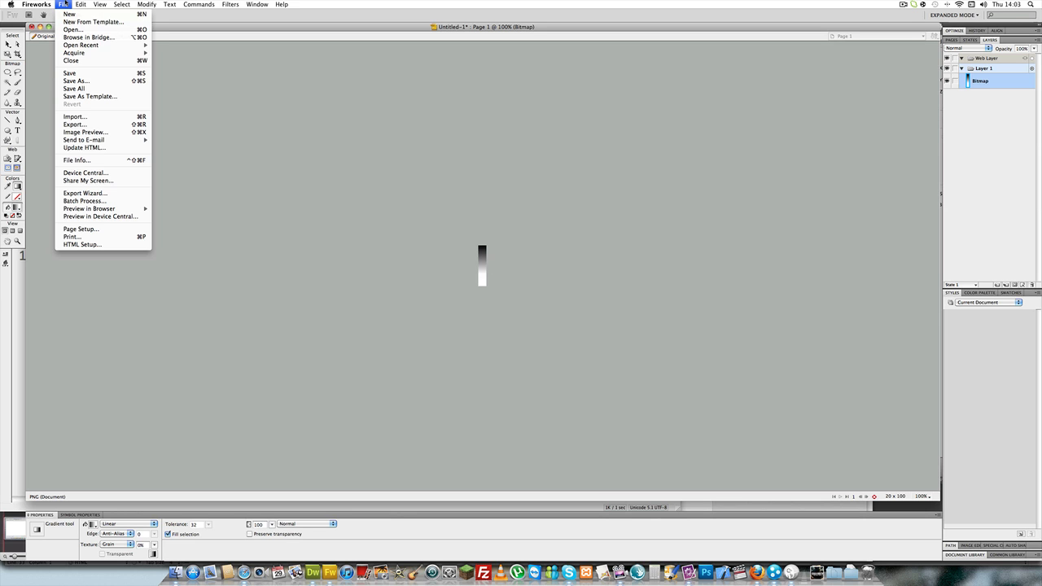
click(78, 81)
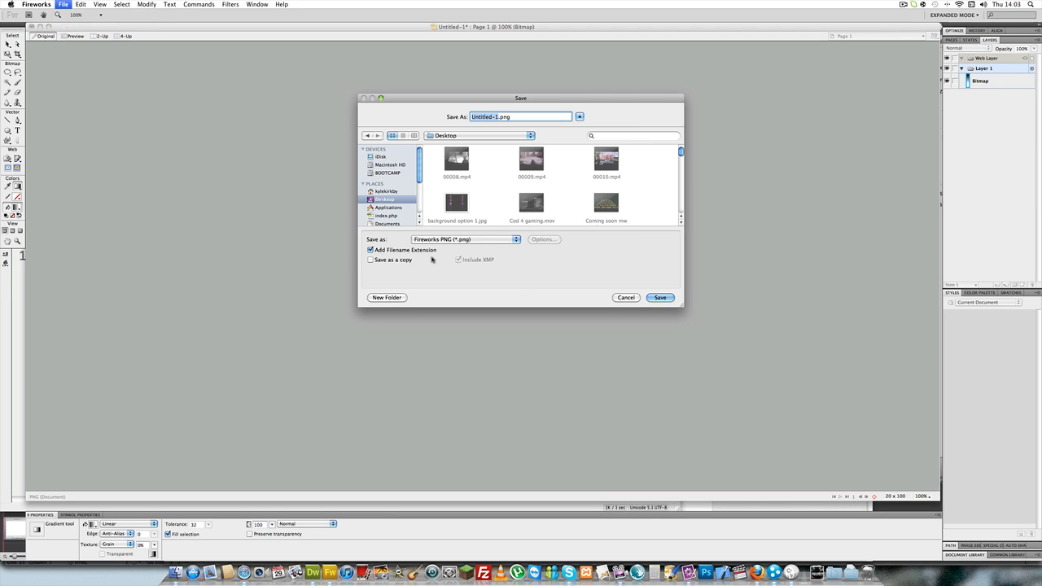
scroll(481, 193, down, 10)
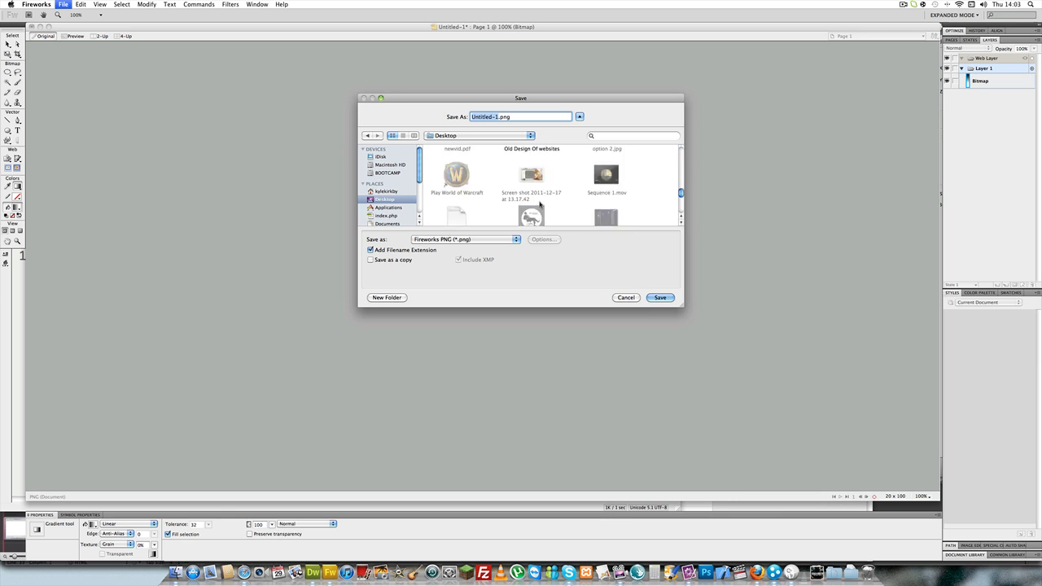
click(532, 203)
double_click(532, 203)
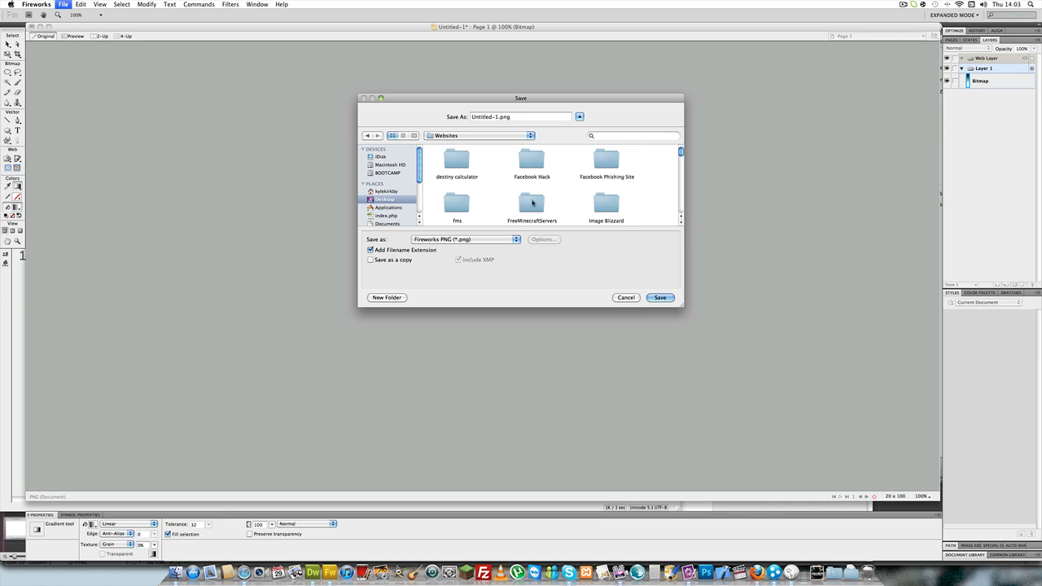
scroll(535, 204, down, 5)
double_click(613, 199)
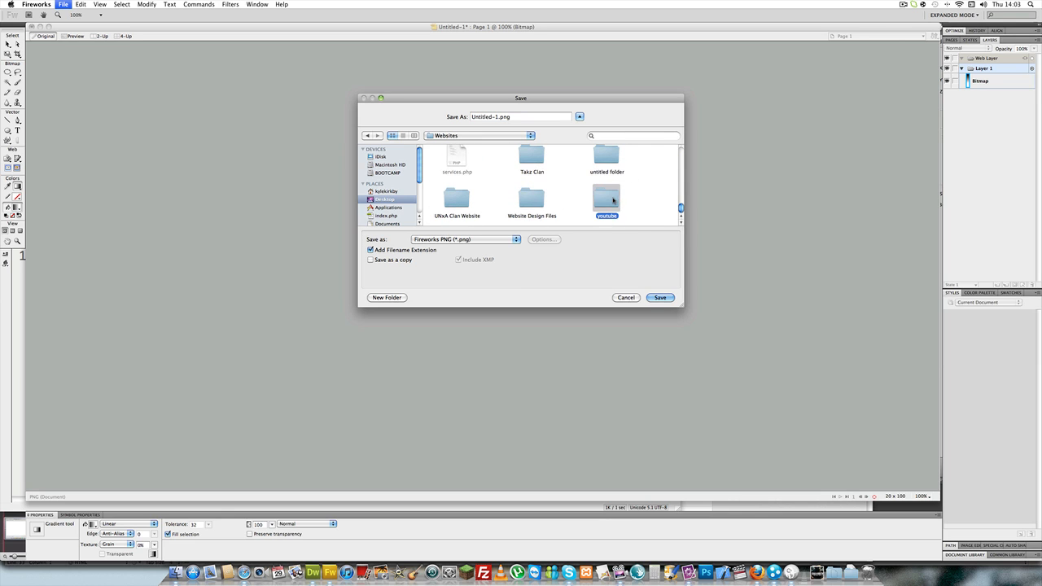
double_click(608, 158)
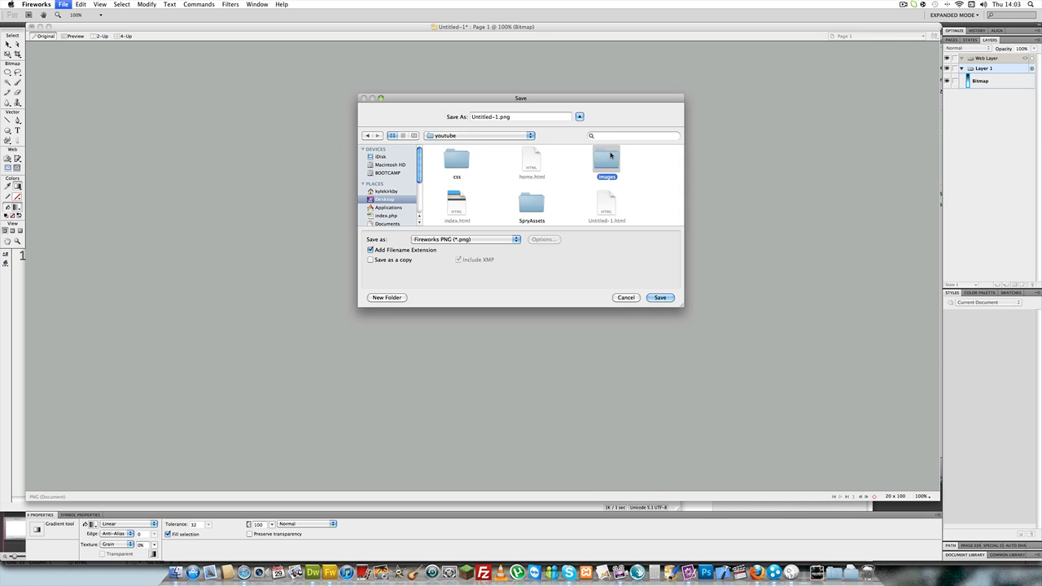
click(659, 297)
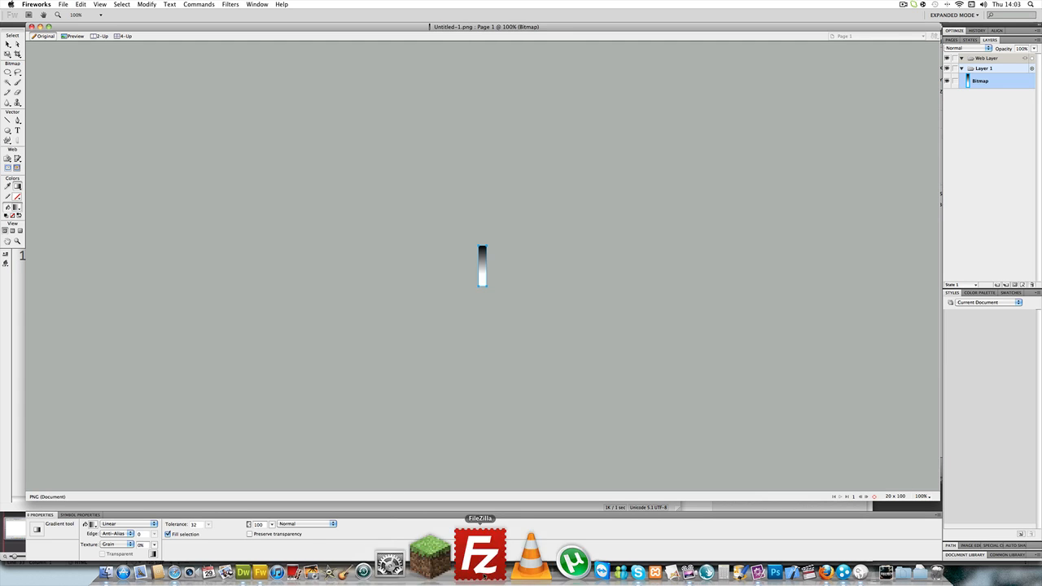
- Switch to Dreamweaver, show the untitled page in Design view and open its page properties
click(300, 556)
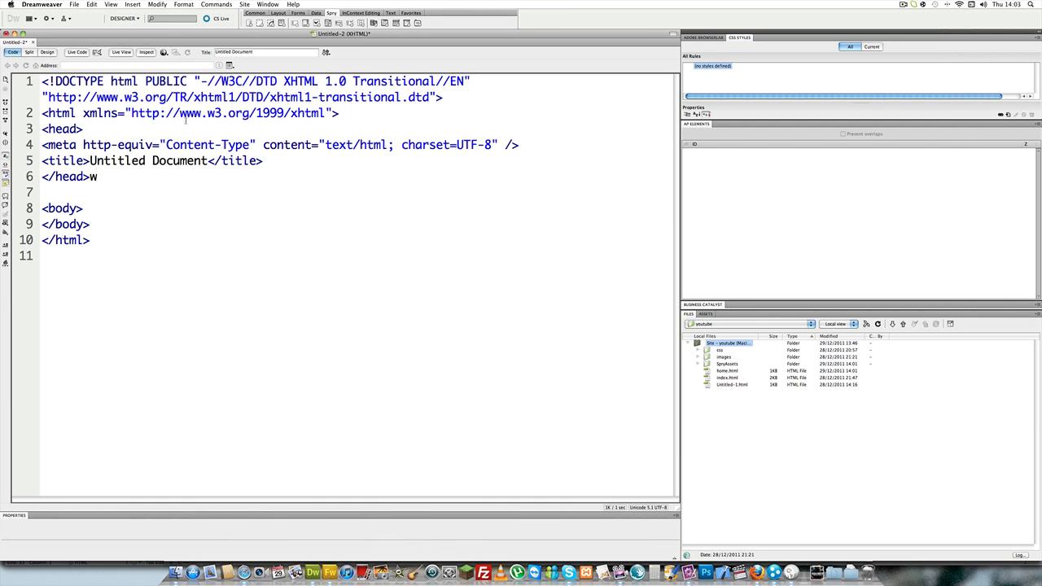
click(48, 52)
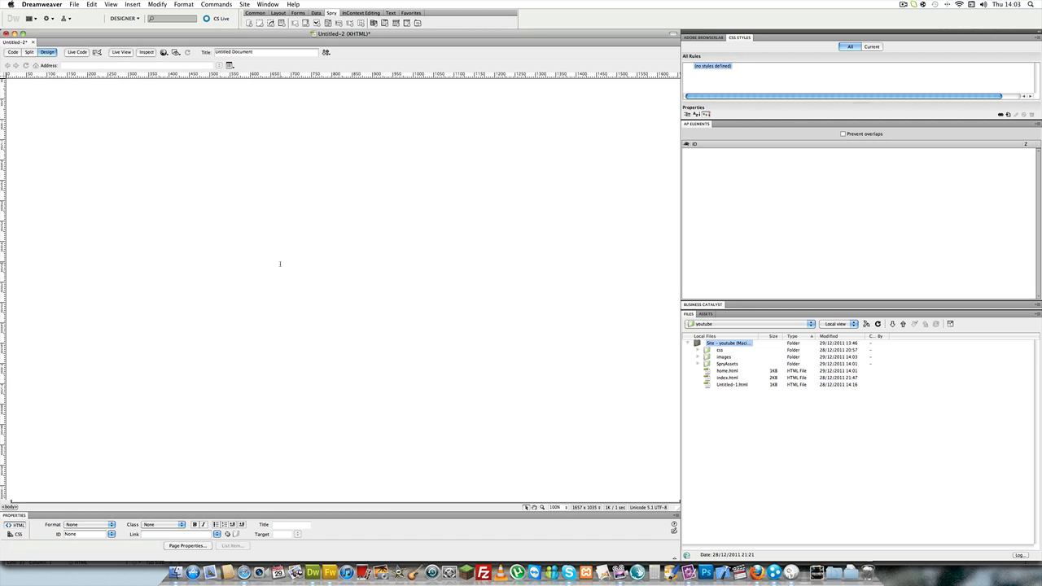
click(179, 4)
click(167, 13)
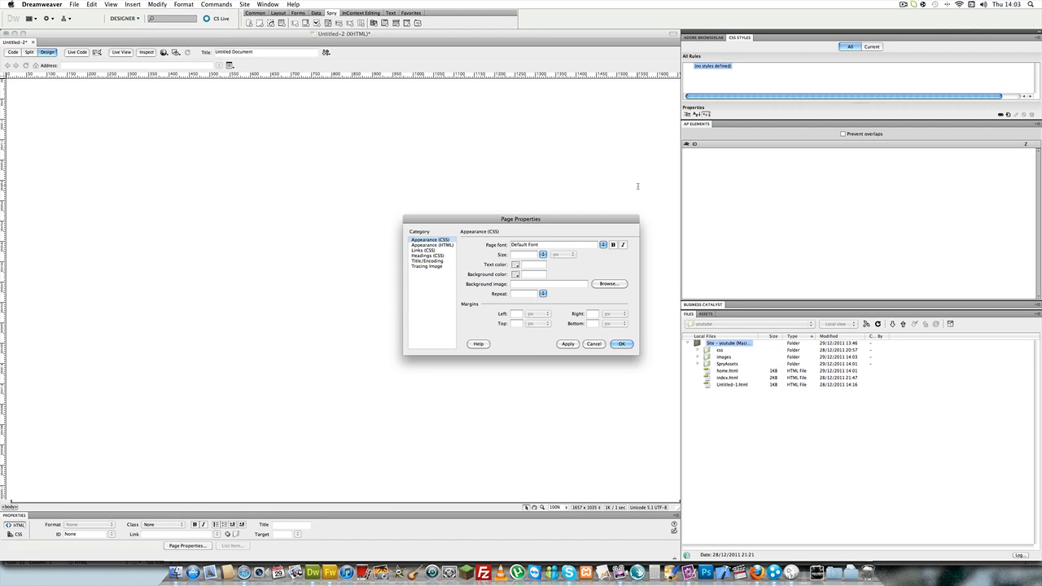
- Set Untitled-1.png from the site's images folder as the page's background image and apply it
click(608, 284)
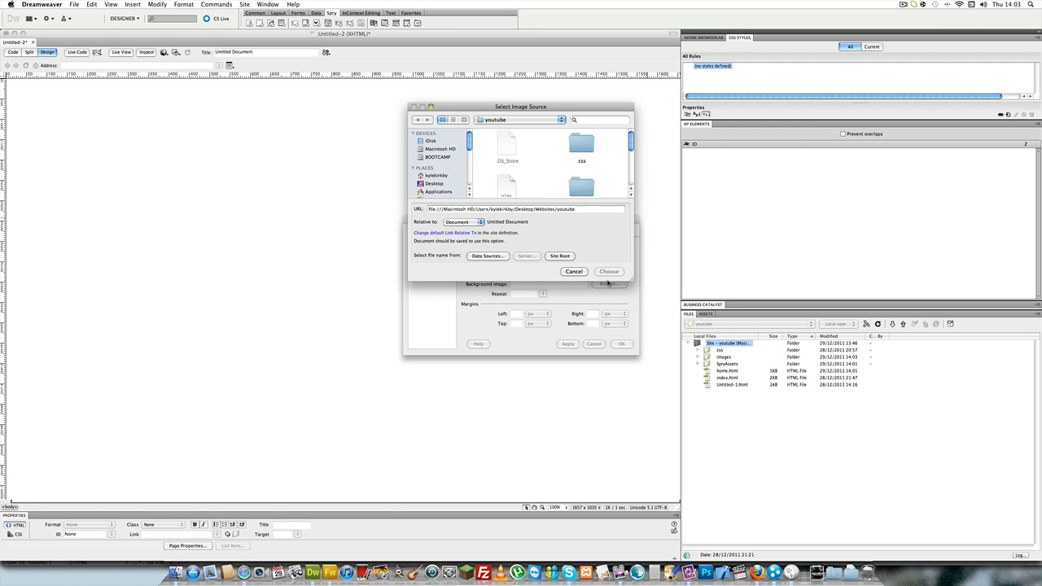
scroll(580, 151, down, 1)
double_click(580, 147)
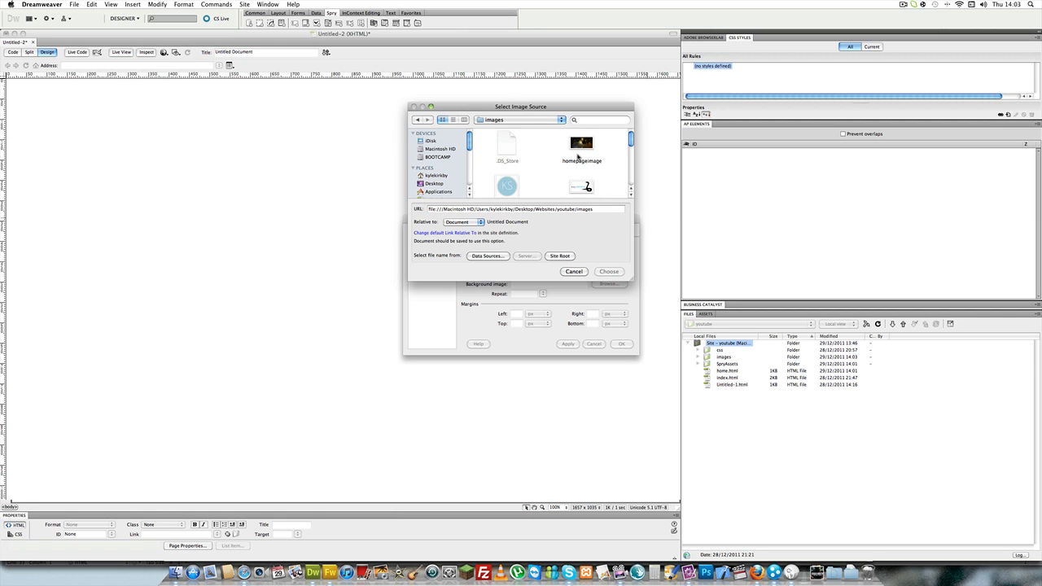
scroll(572, 159, down, 5)
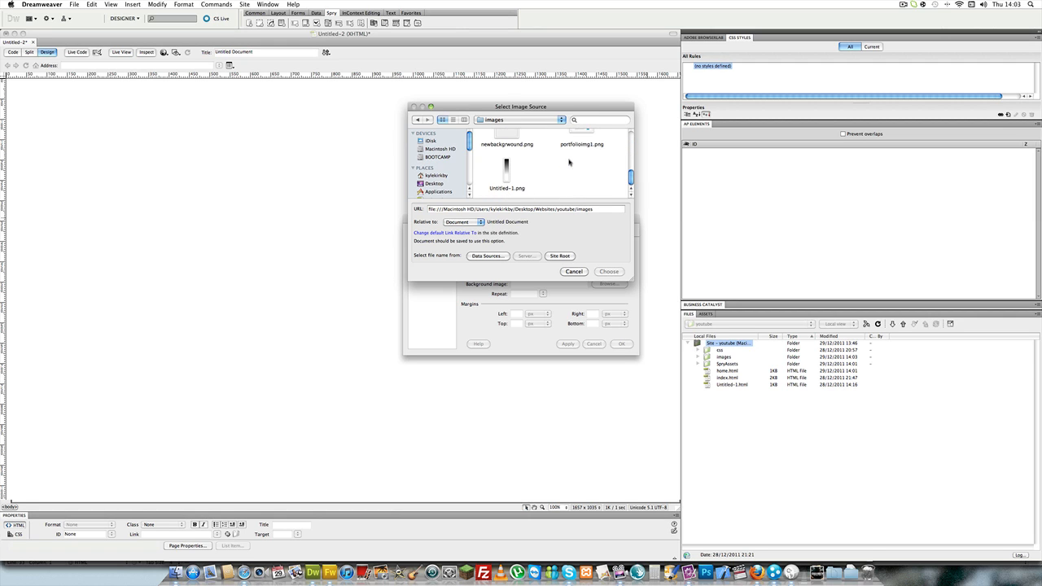
click(507, 170)
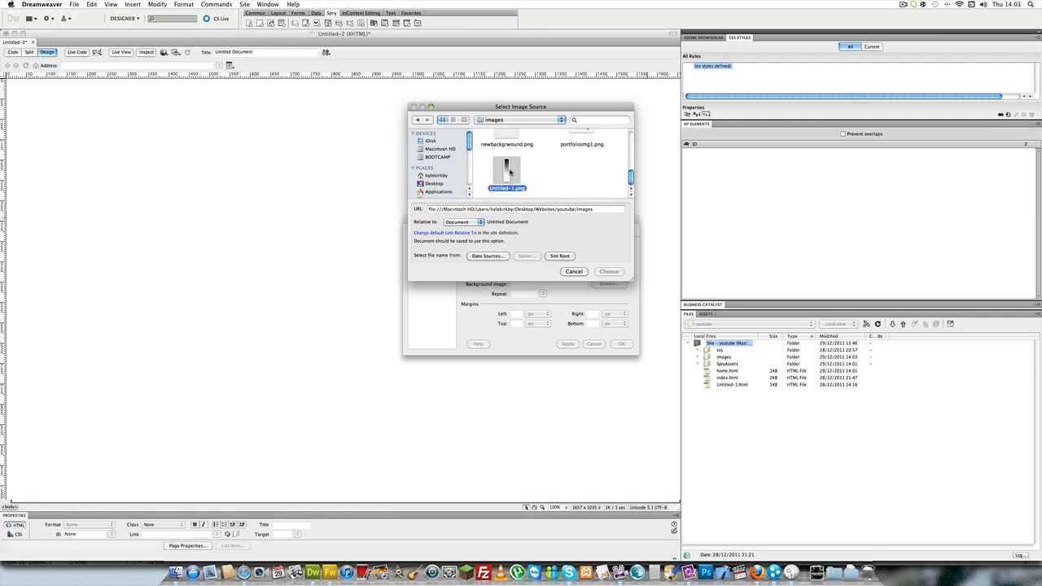
click(610, 271)
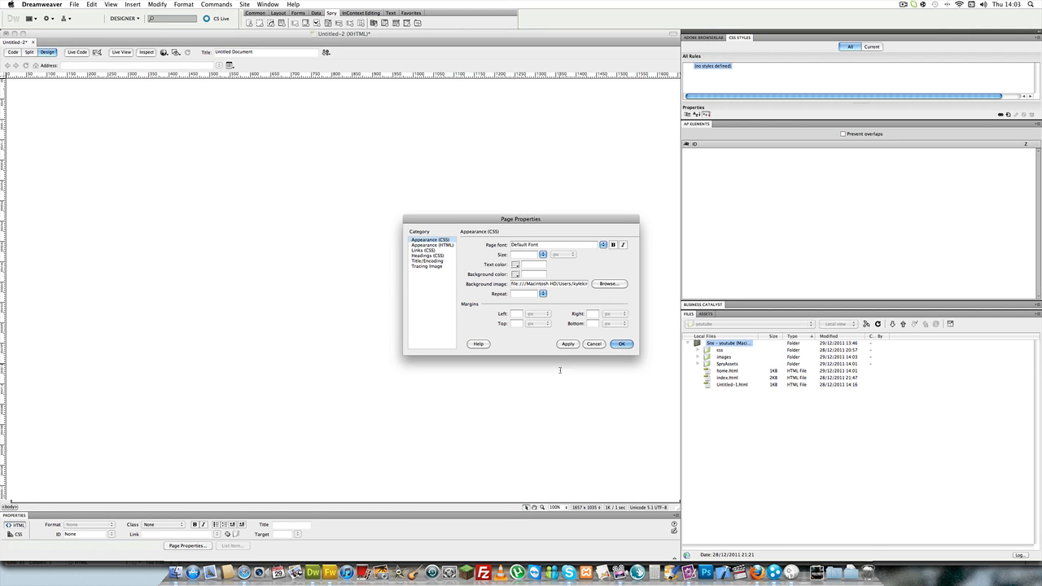
click(567, 344)
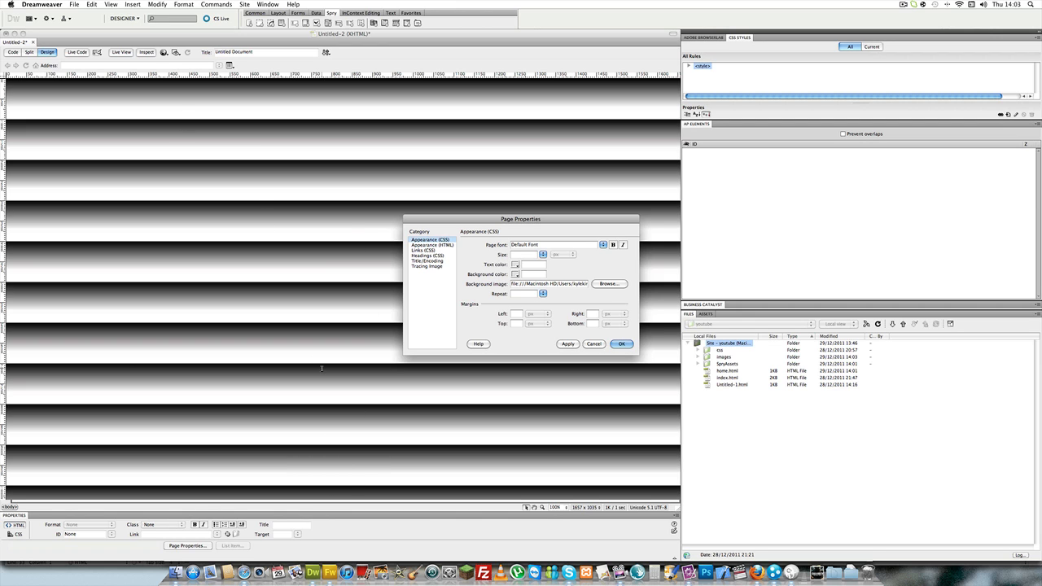
- Try the background image with its repeat option set to repeat-y
click(543, 293)
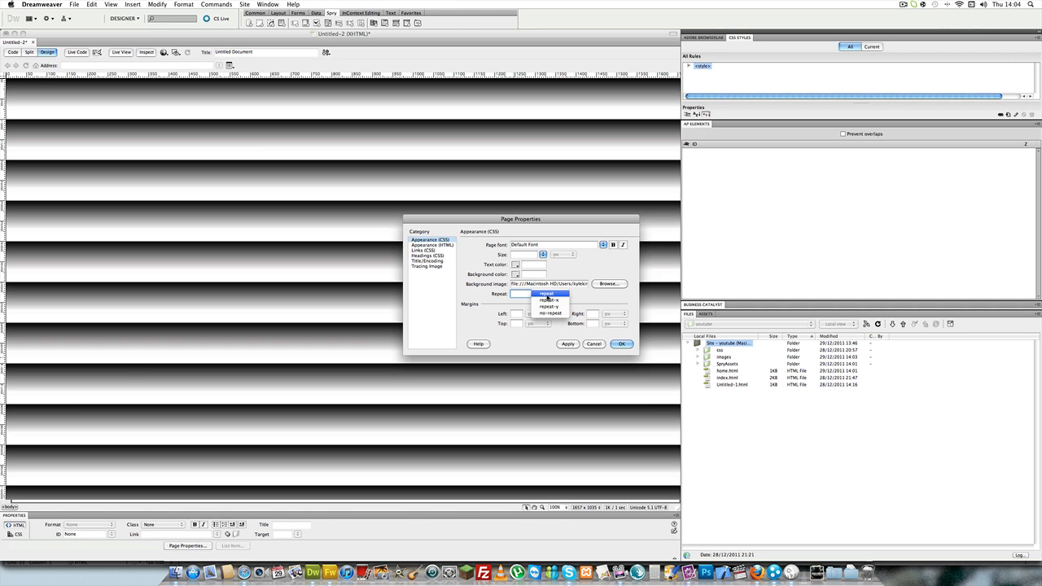
click(548, 306)
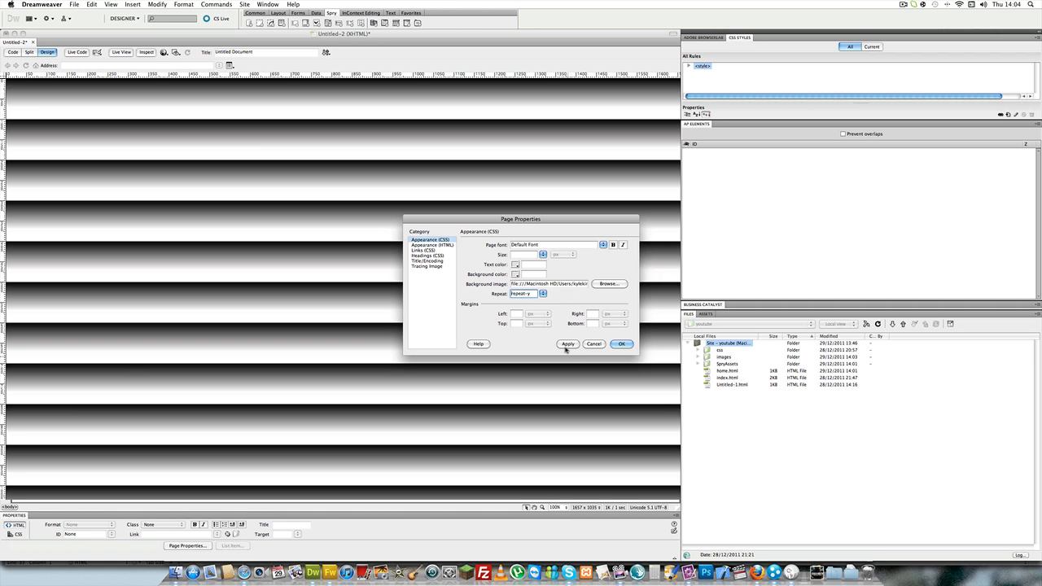
click(565, 346)
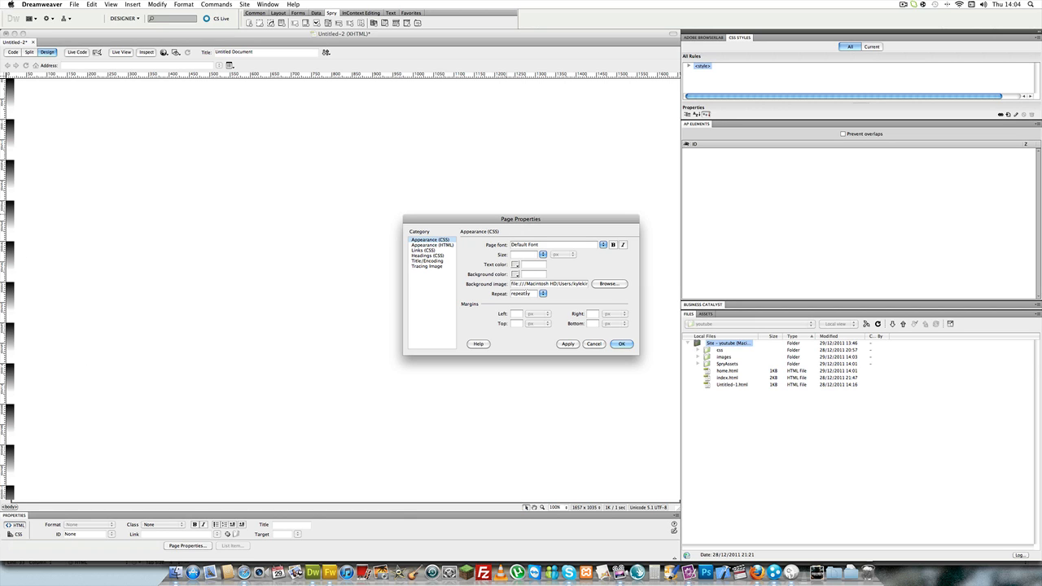
- Set the background image's repeat option to repeat-x and accept the page properties
click(542, 295)
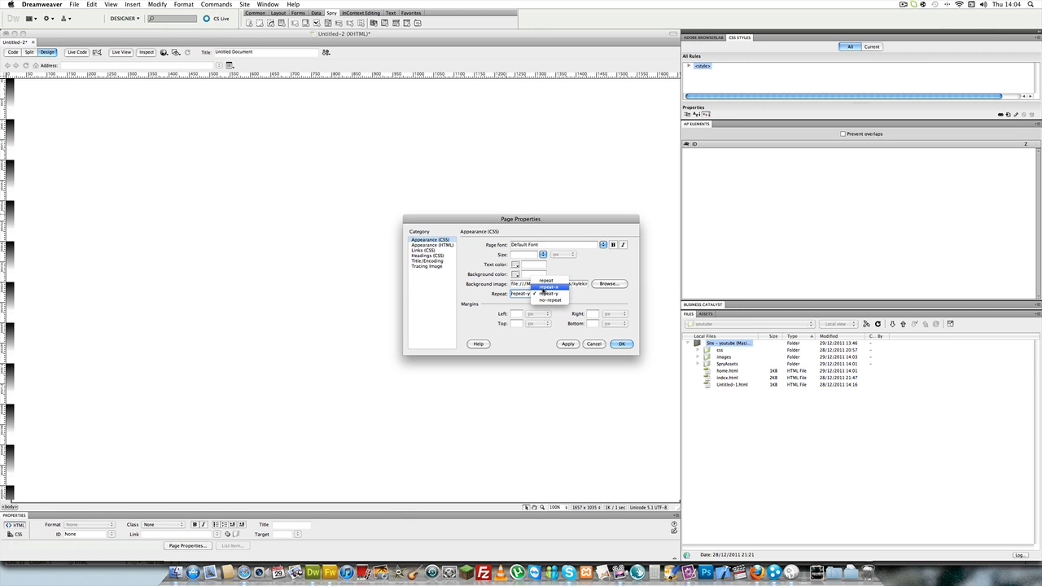
click(547, 286)
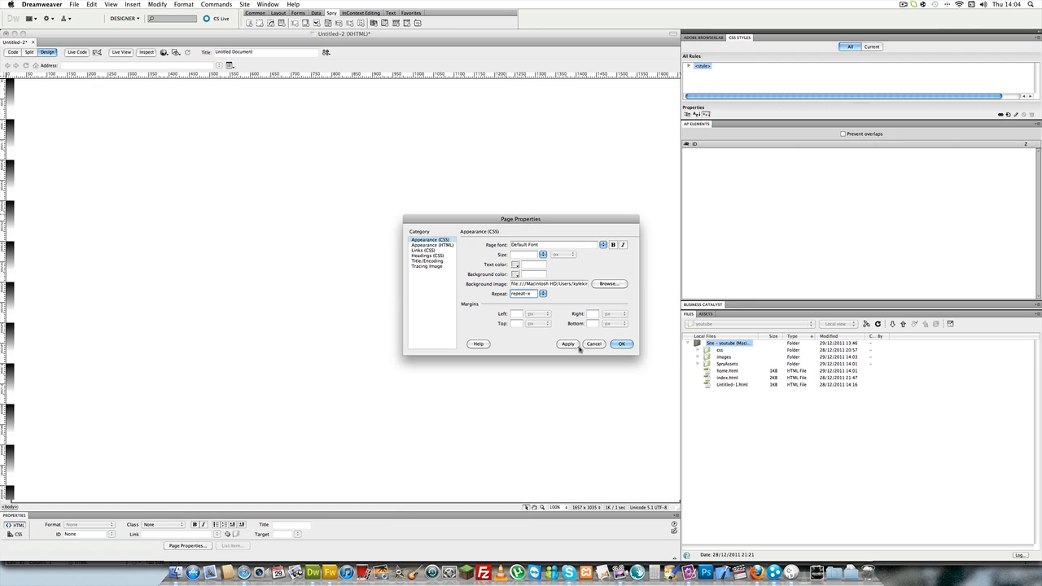
click(578, 349)
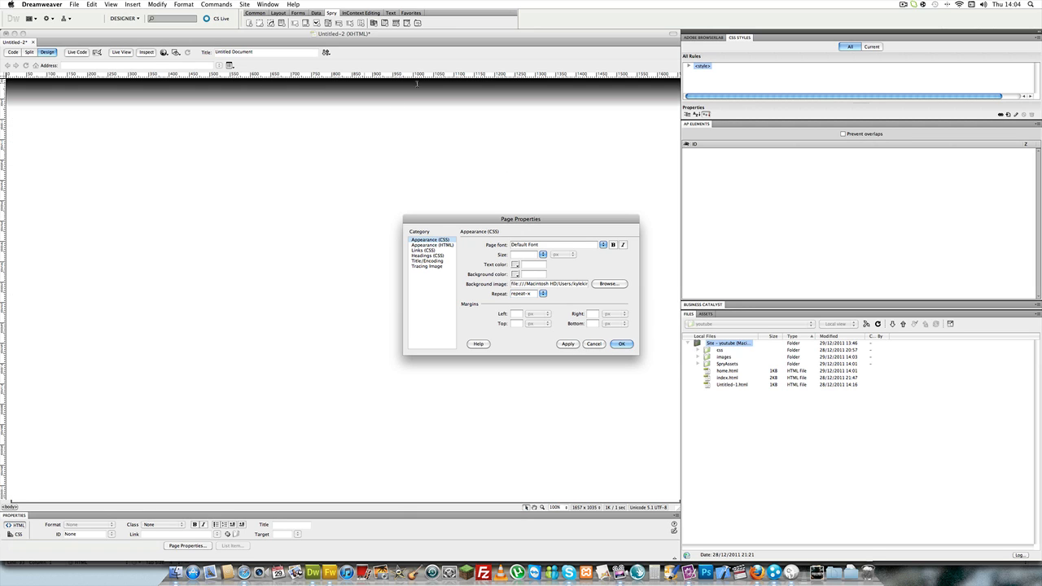
click(619, 343)
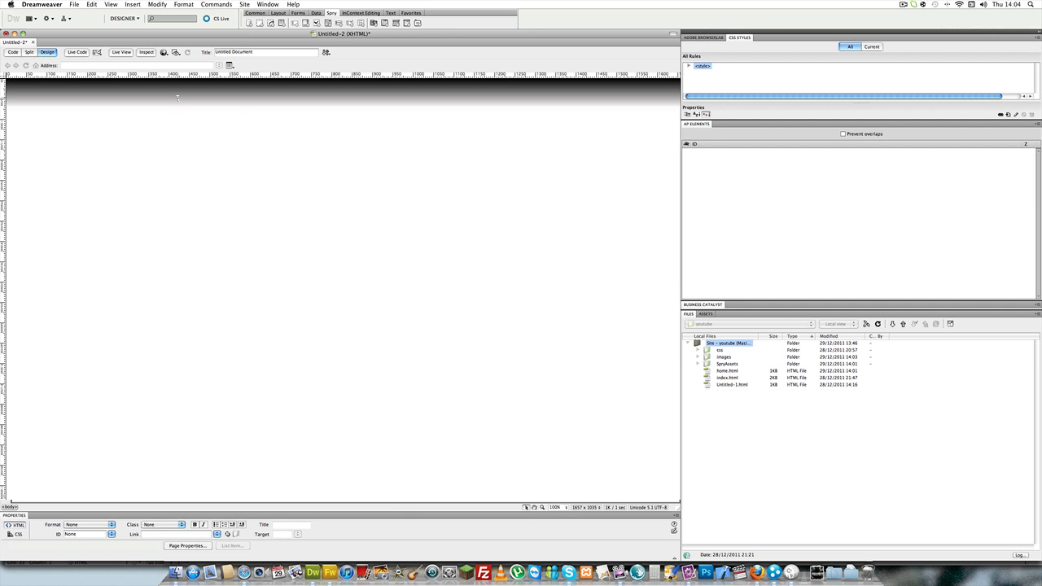
- Switch to Fireworks and set the gradient image's canvas height to 600 pixels
click(328, 570)
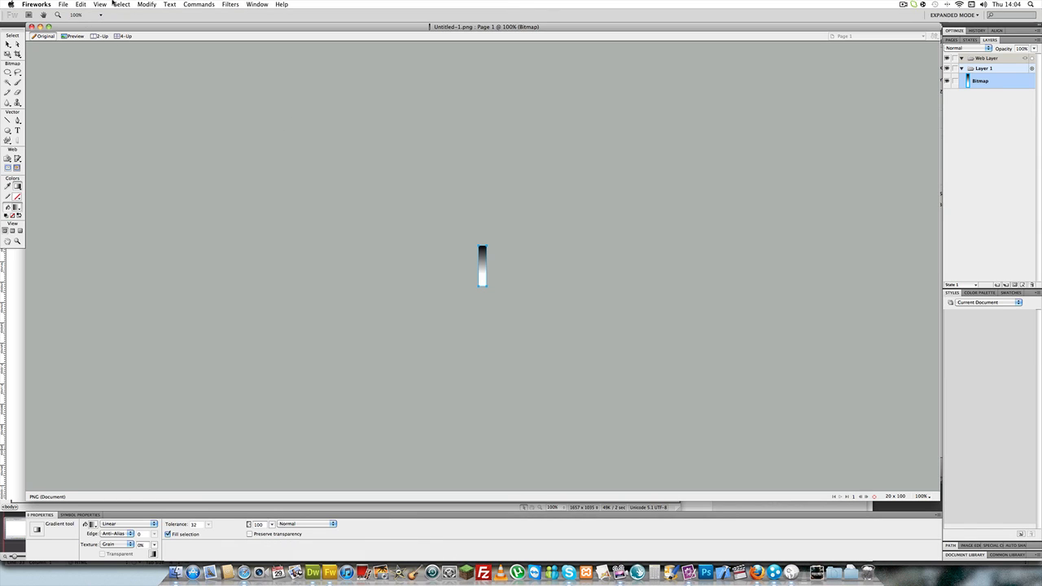
click(151, 4)
mouse_move(222, 17)
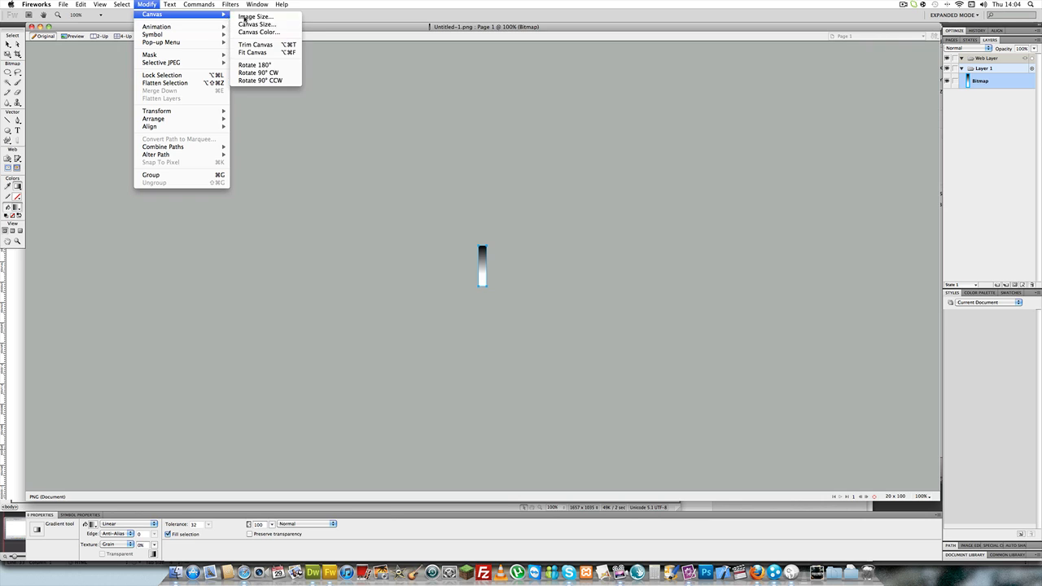
click(254, 24)
click(495, 255)
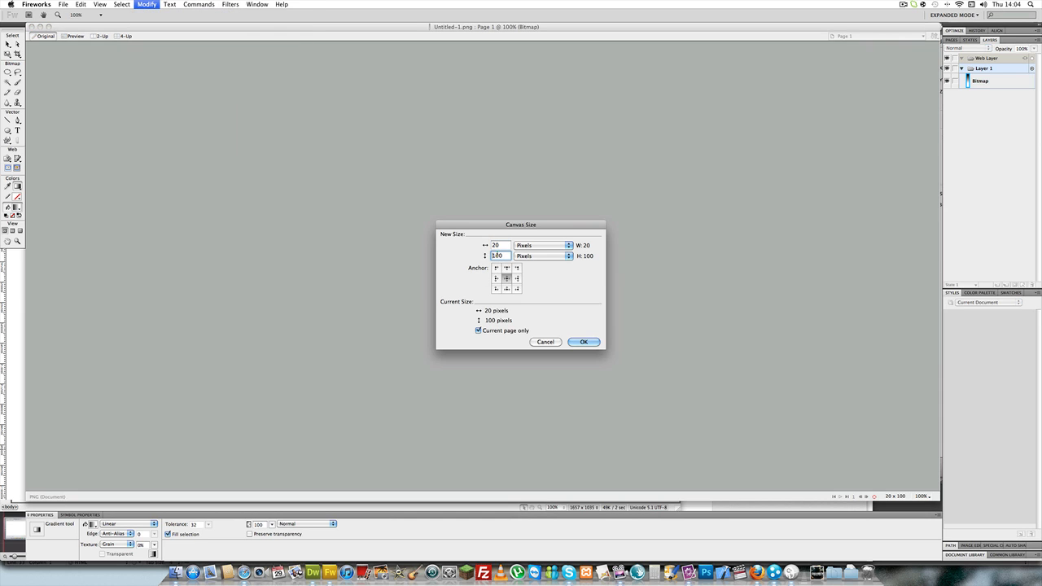
text(600)
key(Return)
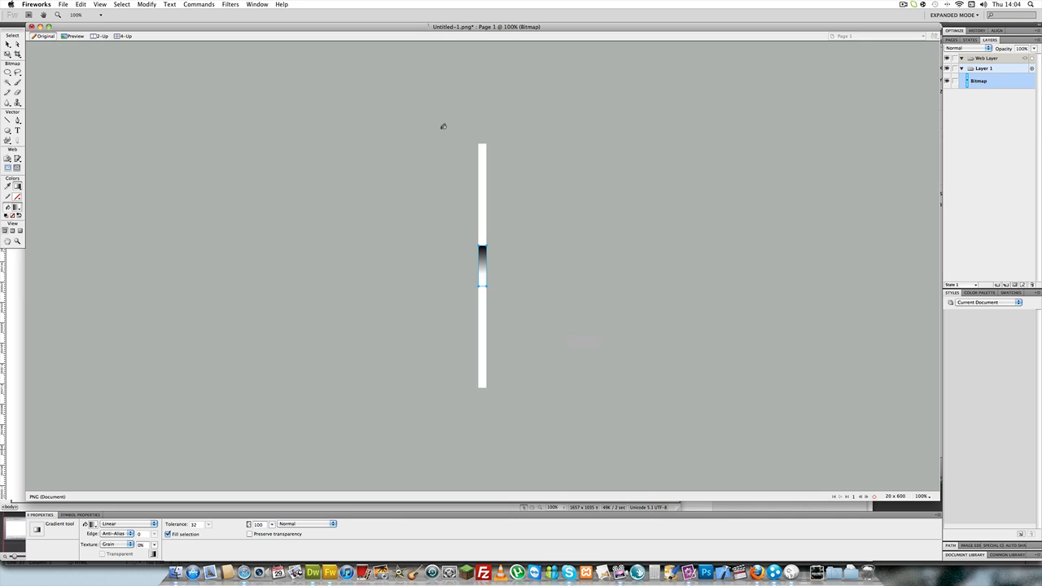
- Delete the old gradient bitmap and add a new empty bitmap to Layer 1
key(Delete)
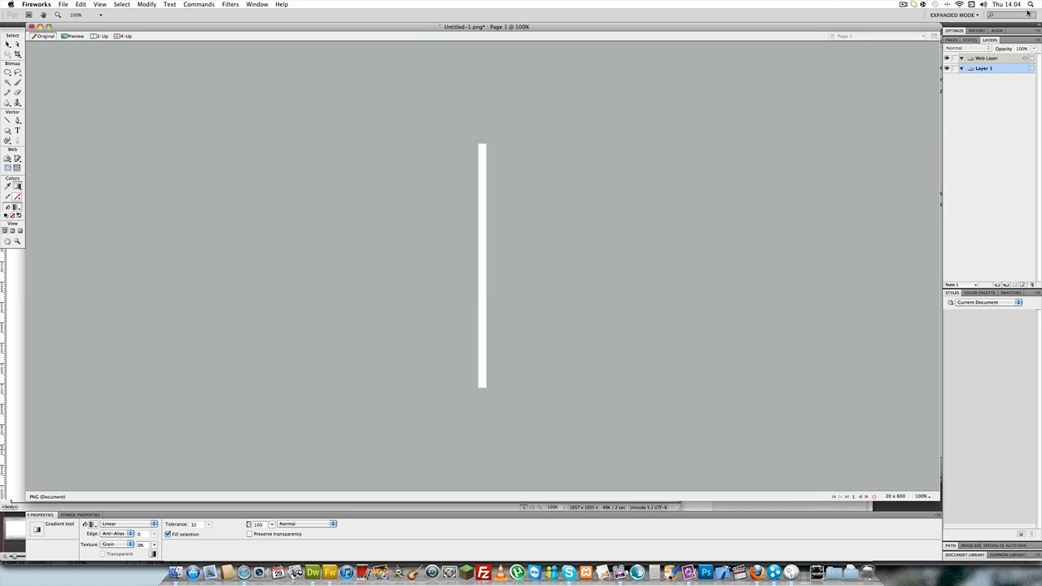
click(1021, 285)
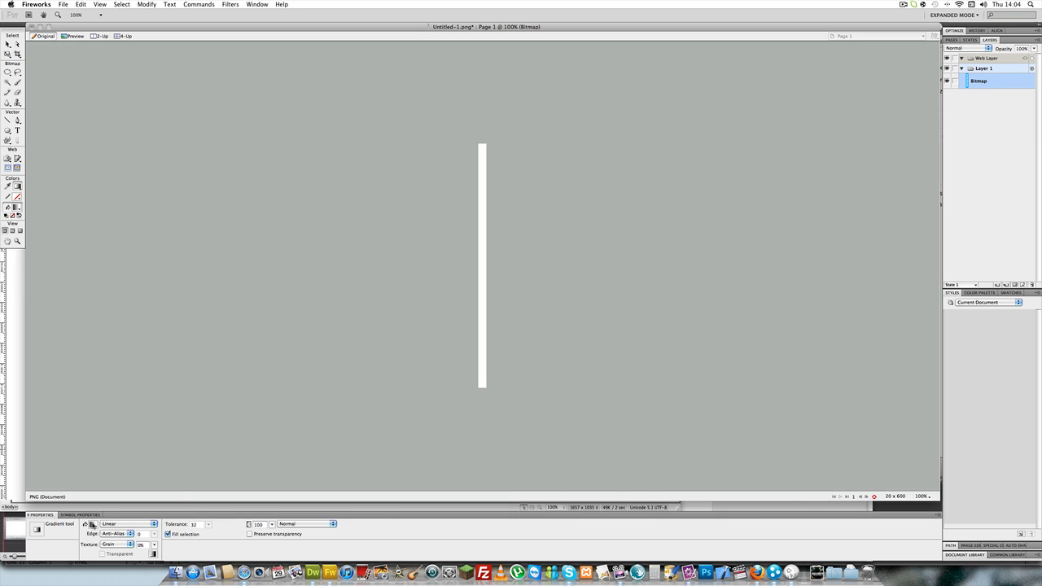
- Set the linear gradient's first colour to blue and adjust its white colour stops for a blue-to-white blend
click(92, 524)
click(103, 479)
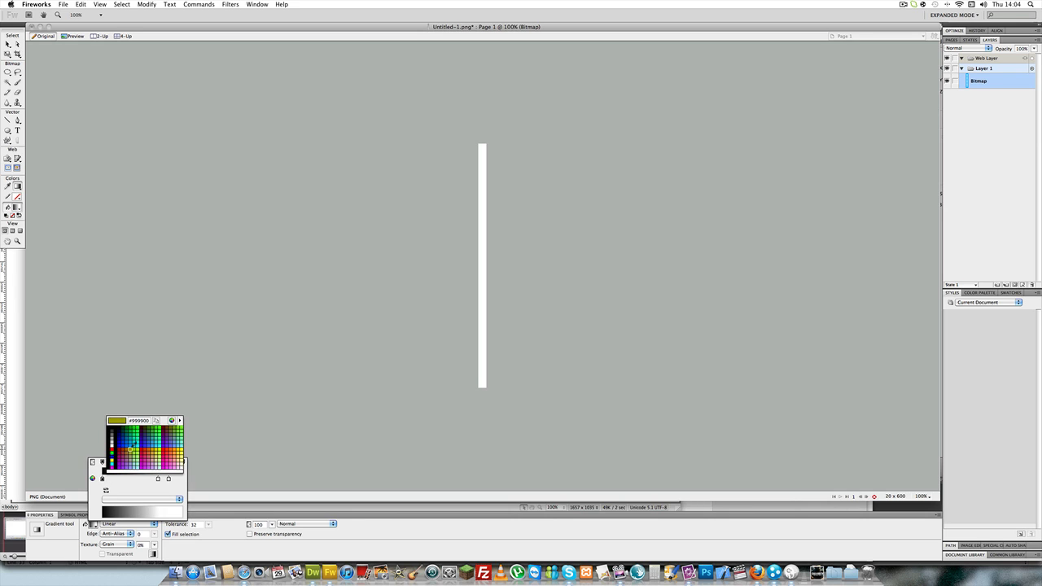
click(134, 443)
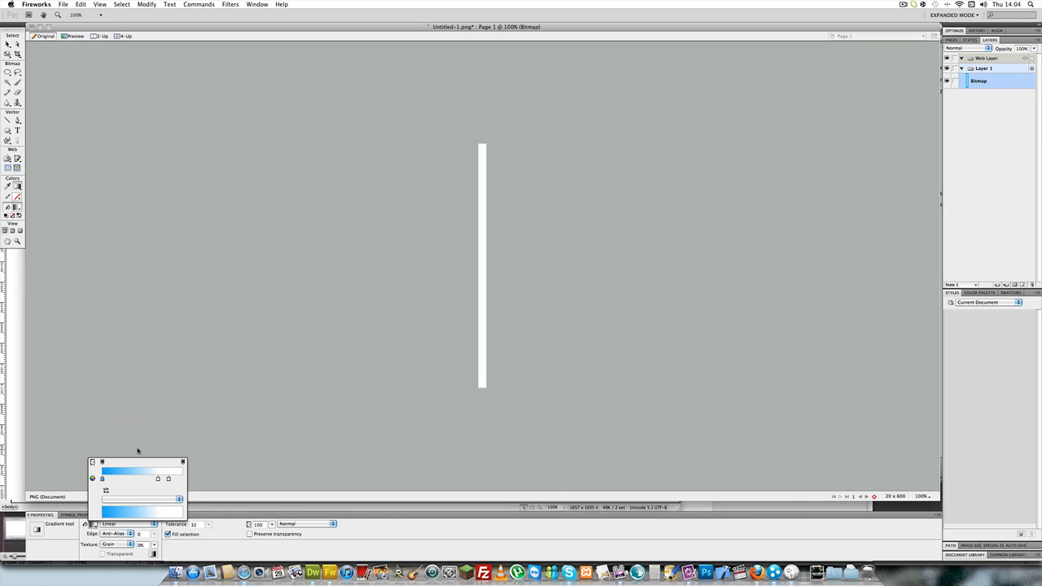
drag(158, 479, 203, 481)
drag(183, 479, 163, 478)
click(440, 262)
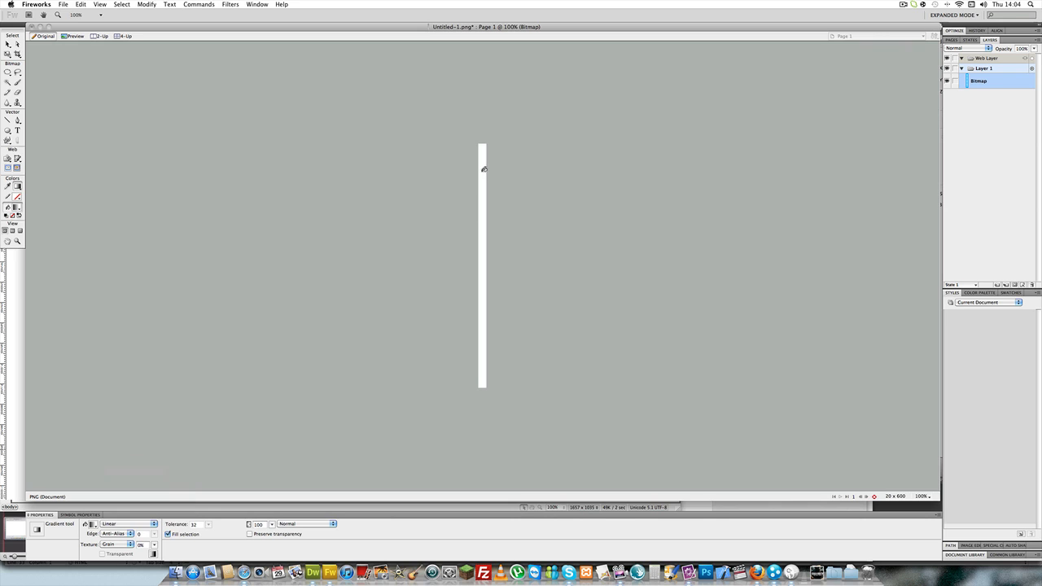
- Fill the whole strip with the vertical gradient, blue from the upper edge and fading to white beyond the lower edge
drag(482, 143, 463, 377)
drag(460, 433, 482, 461)
drag(483, 460, 483, 460)
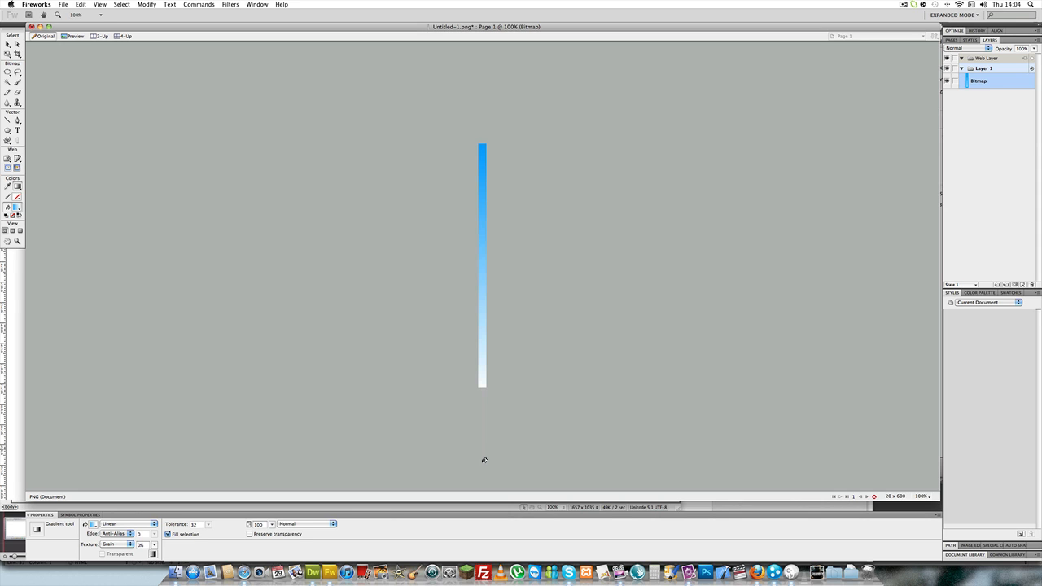
- Save the gradient image and switch to Dreamweaver
click(62, 4)
click(82, 72)
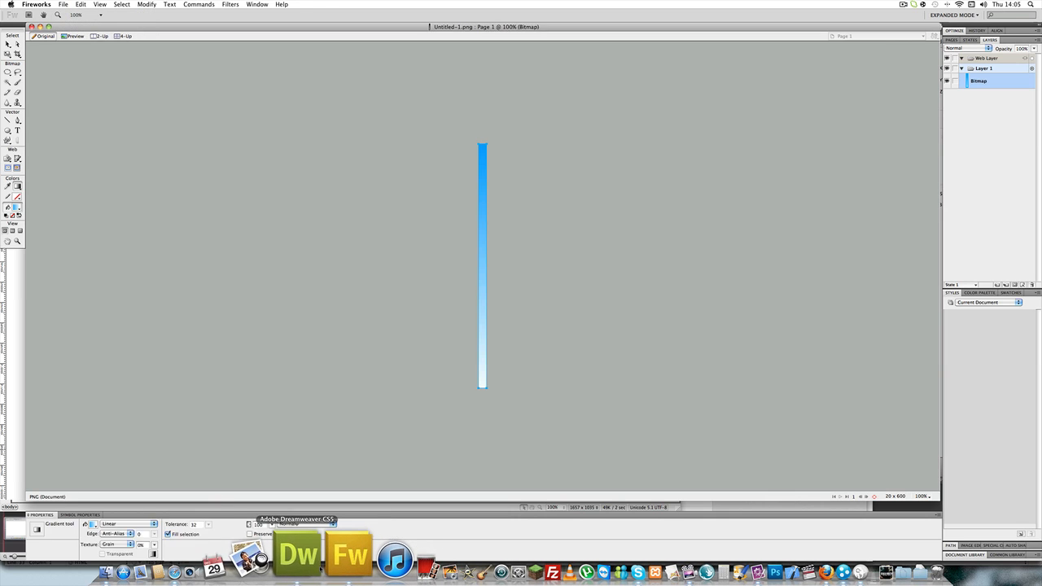
click(295, 554)
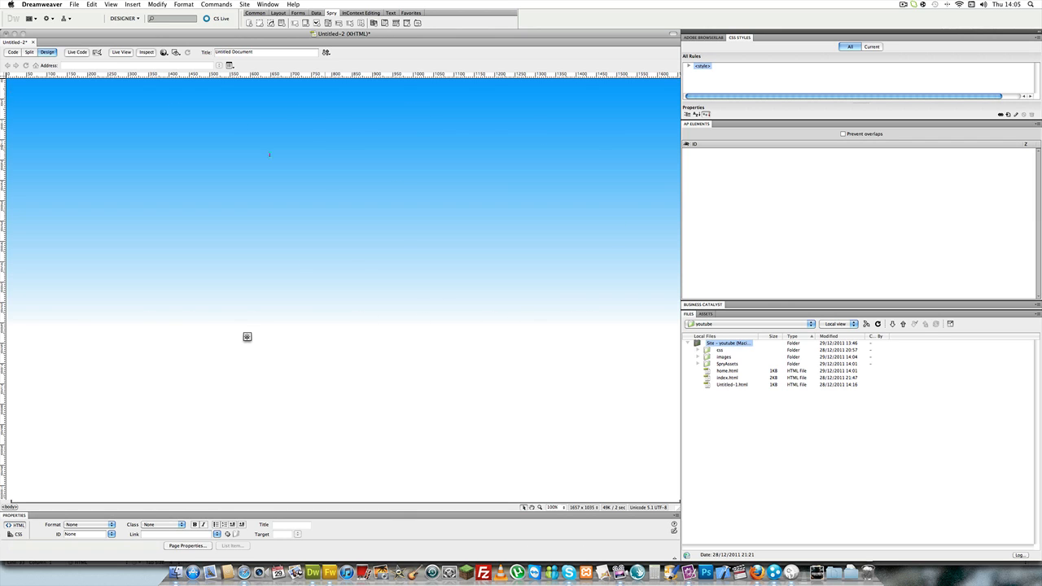
- Set the page's background colour to #F5FBFF, sampled from the pale lower edge of the gradient
click(157, 4)
click(168, 13)
click(515, 265)
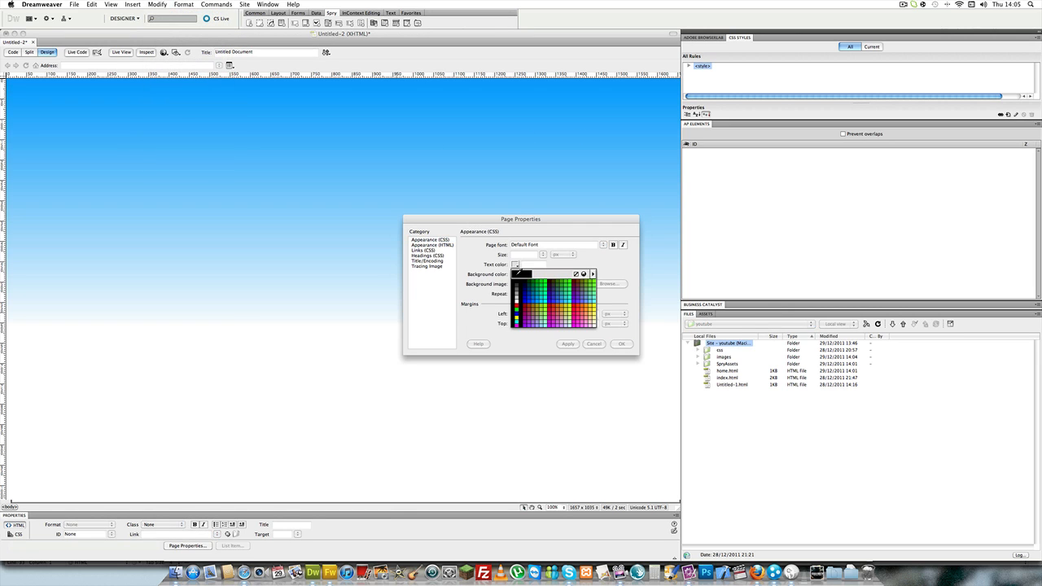
click(273, 319)
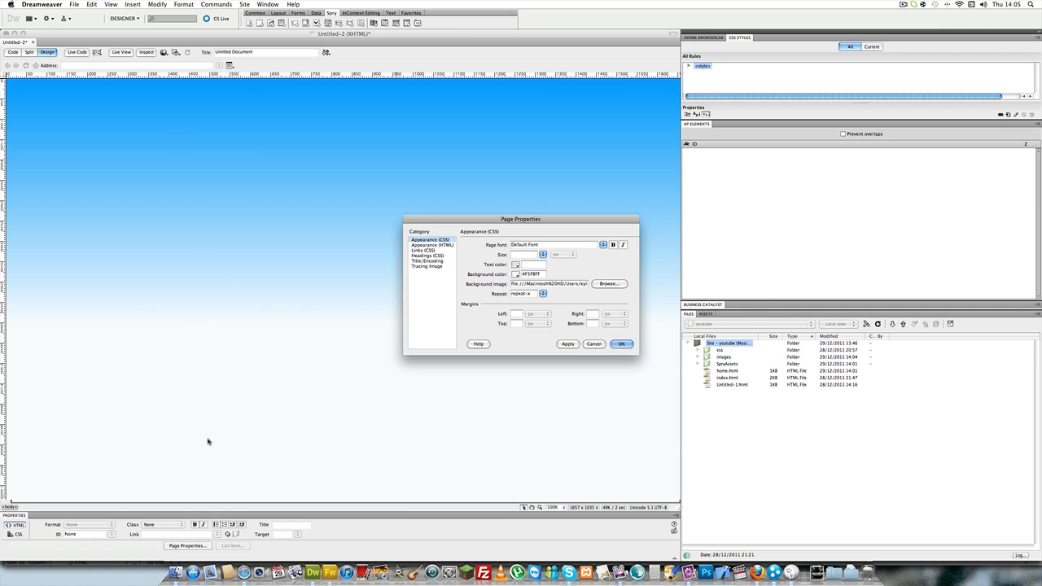
- Try white (#FFF) as the page's background colour and apply it
click(516, 275)
click(568, 344)
- Sample the gradient's lower edge again for the background colour #F5FBFF and accept the page properties
click(514, 275)
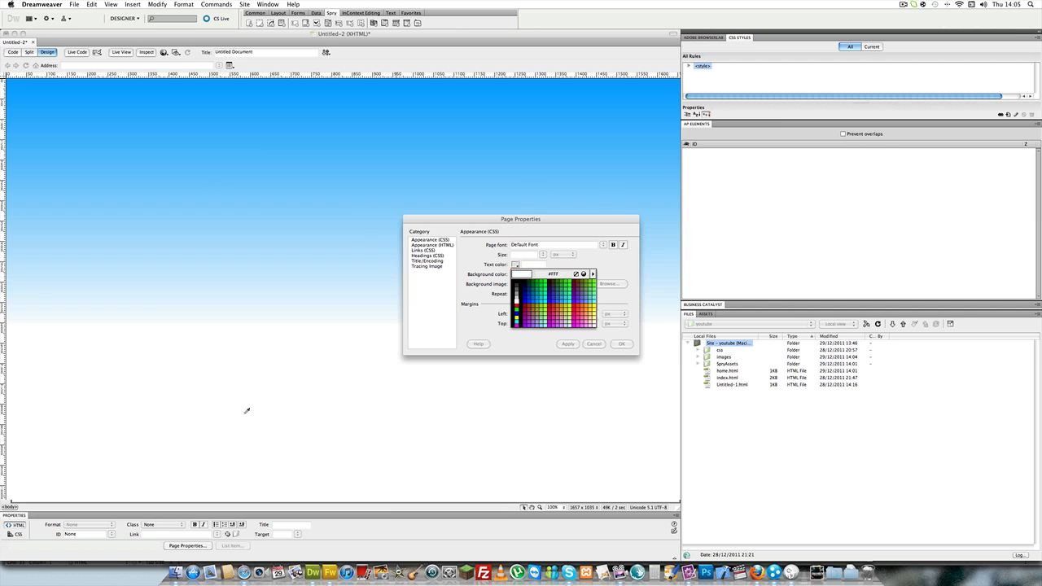
click(197, 318)
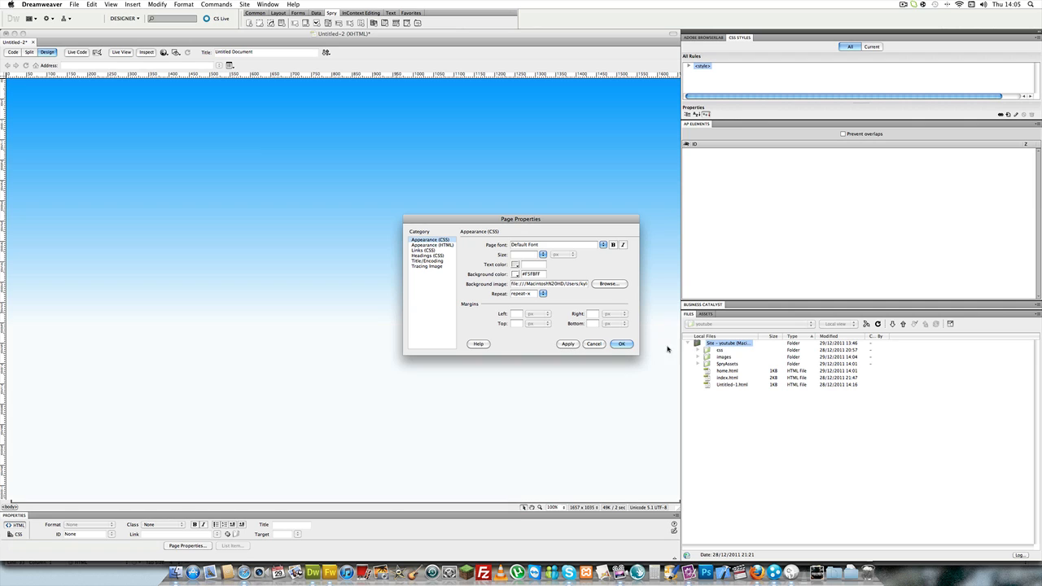
click(616, 345)
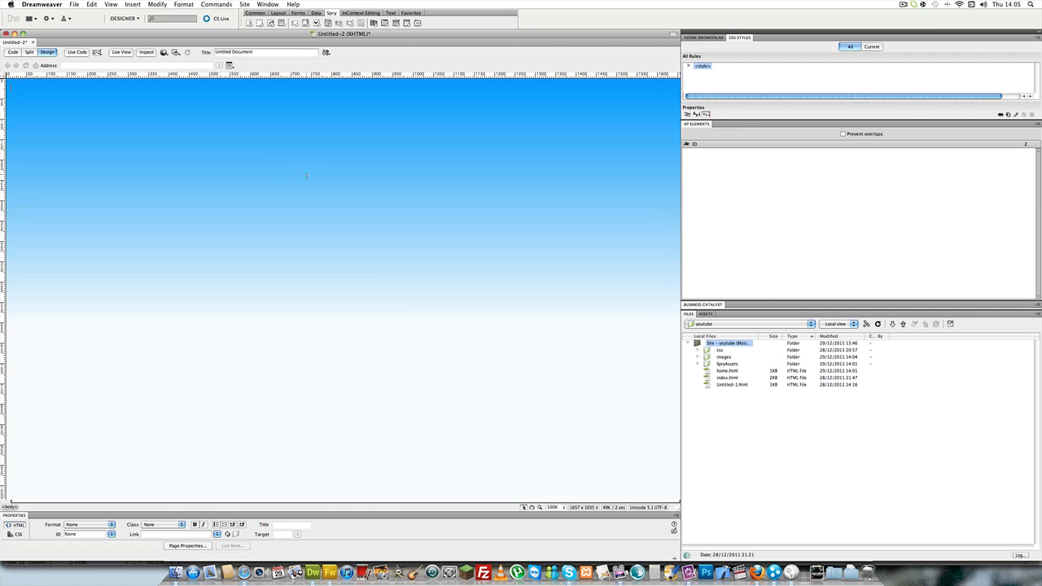